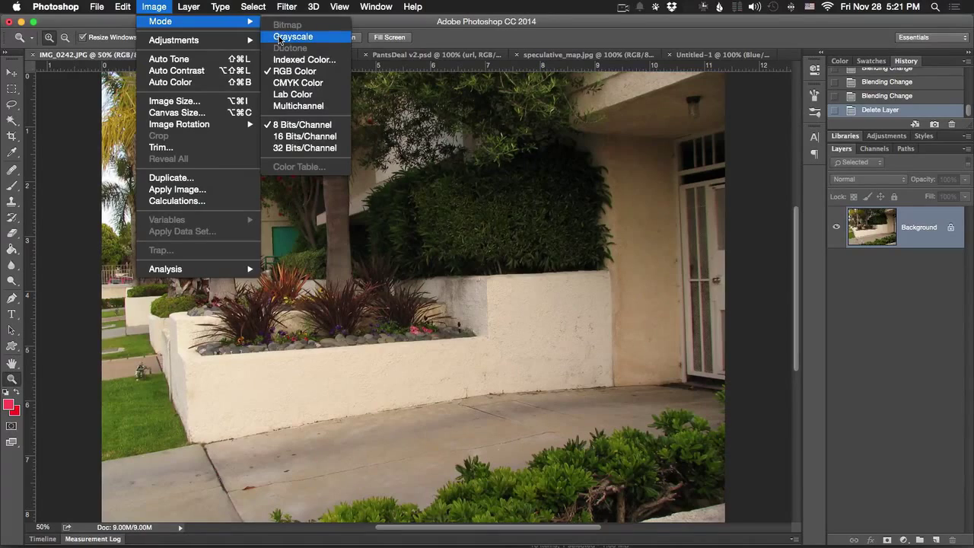
- Convert the photo to Grayscale, discarding its color information, check its channels, and undo the conversion
left_click(293, 37)
left_click(573, 229)
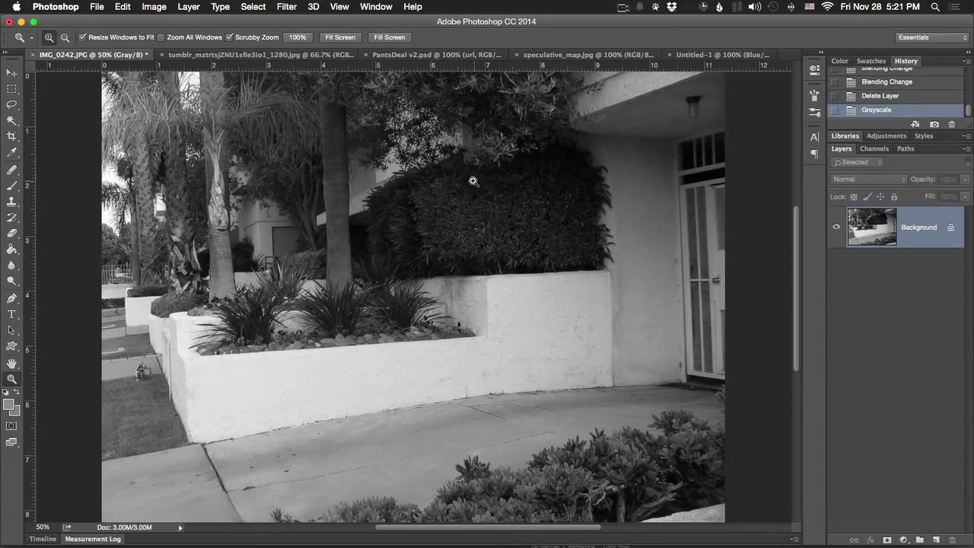
left_click(875, 149)
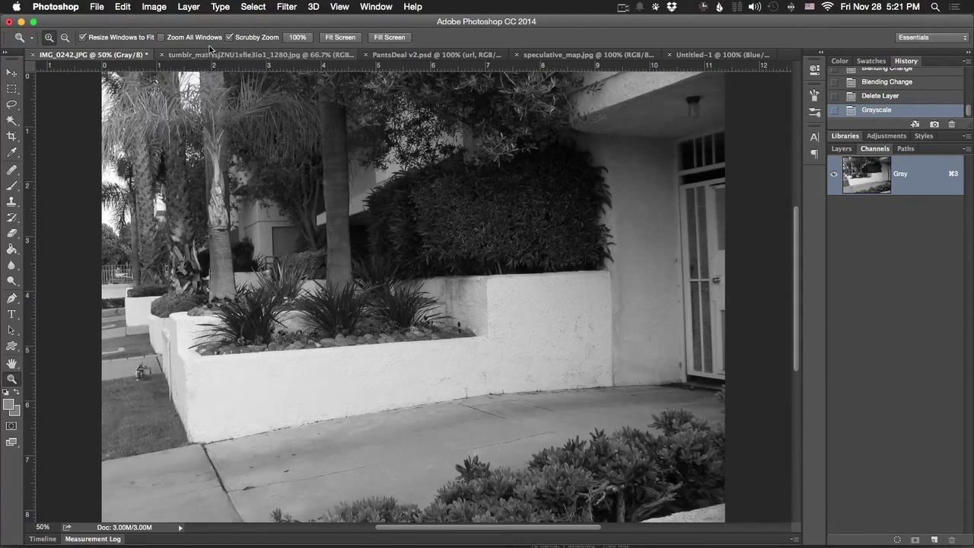
key("super+z")
- Display the RGB channel list and enable the Show Channels in Color interface preference
left_click(154, 7)
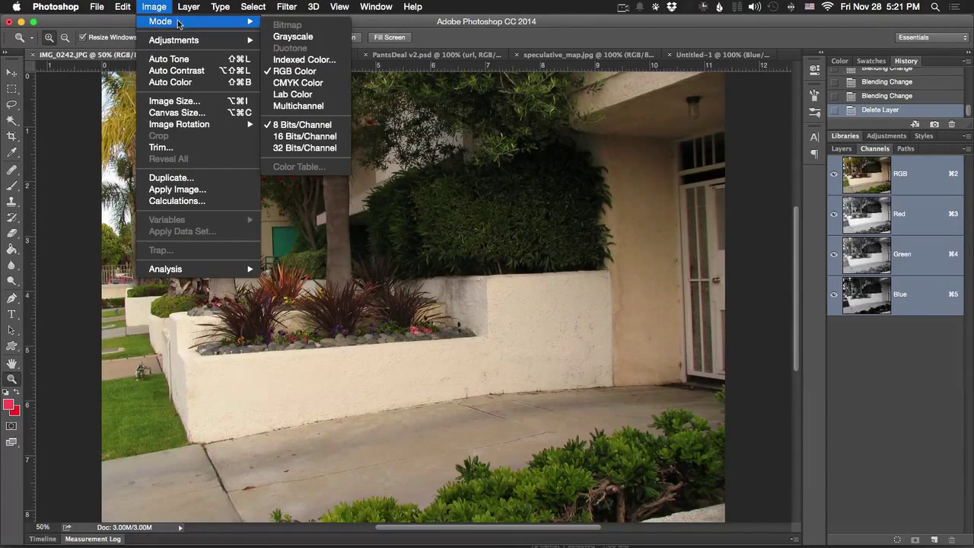
left_click(157, 7)
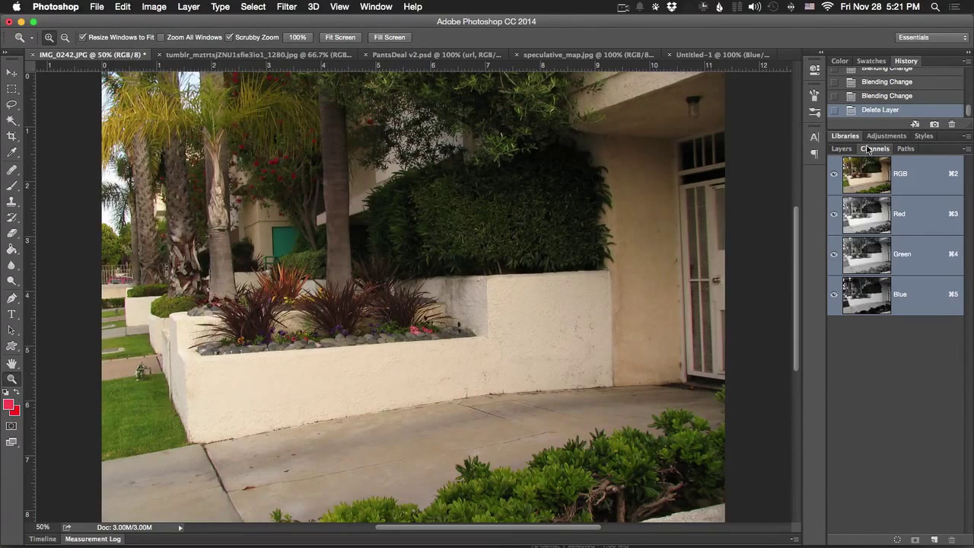
left_click(841, 148)
left_click(873, 148)
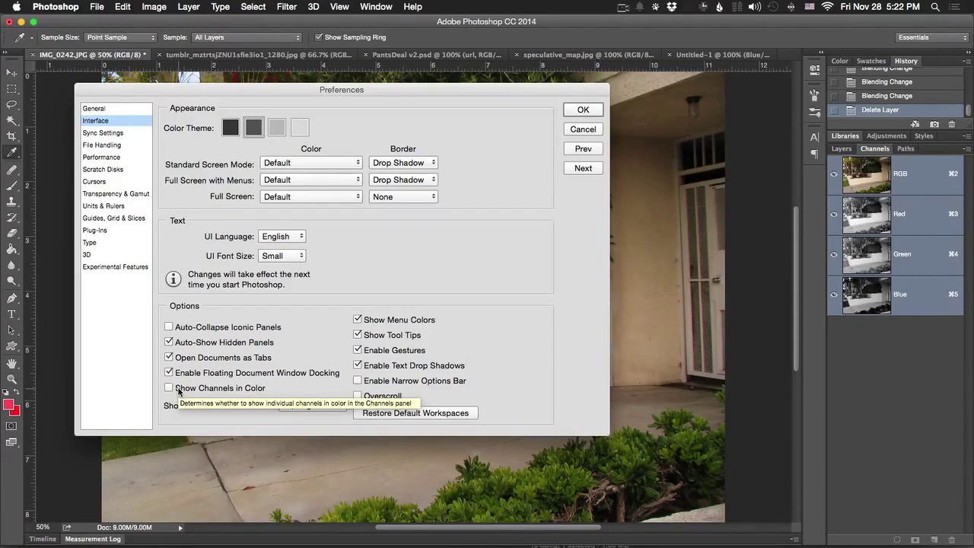
left_click(181, 388)
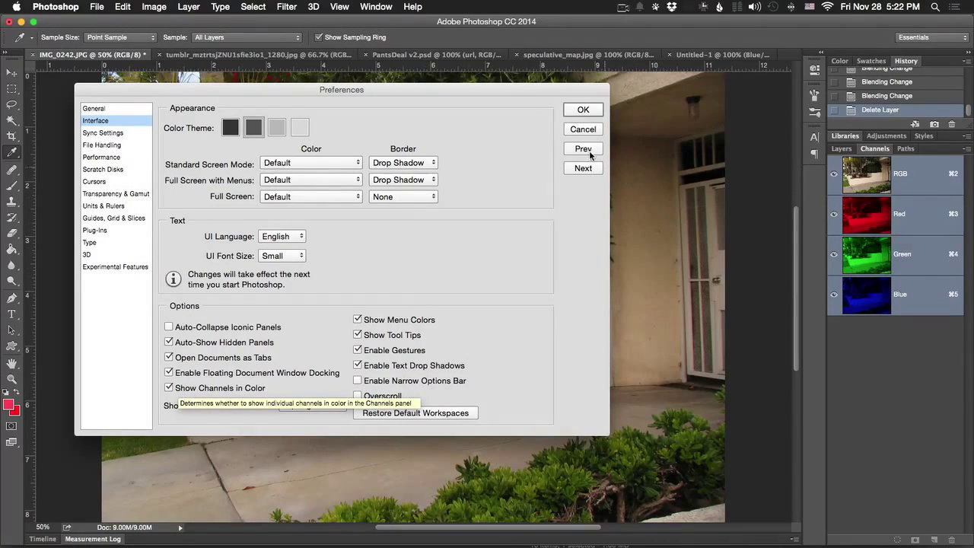
left_click(583, 110)
key("z")
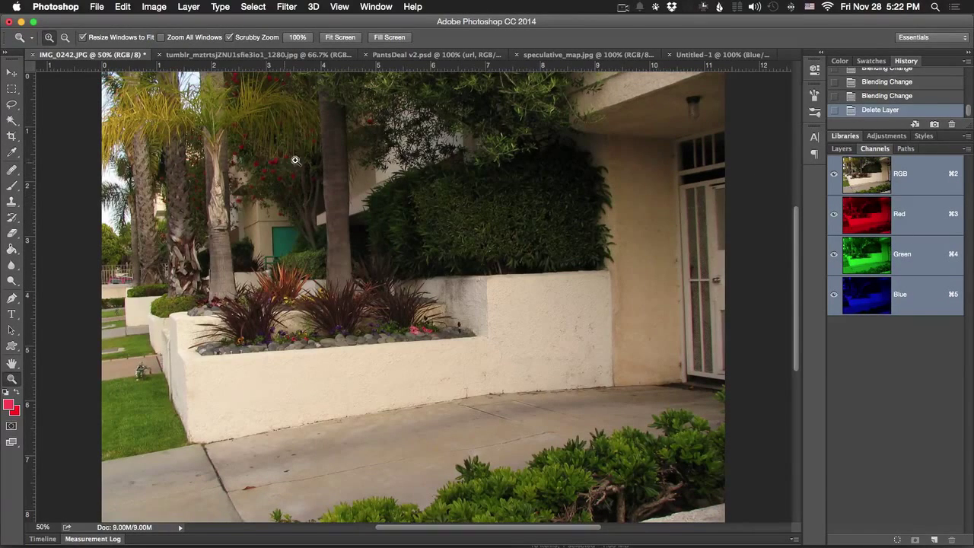
- Try the Grayscale conversion again to compare its channels with the colored RGB channels, and undo it
left_click(153, 7)
mouse_move(164, 22)
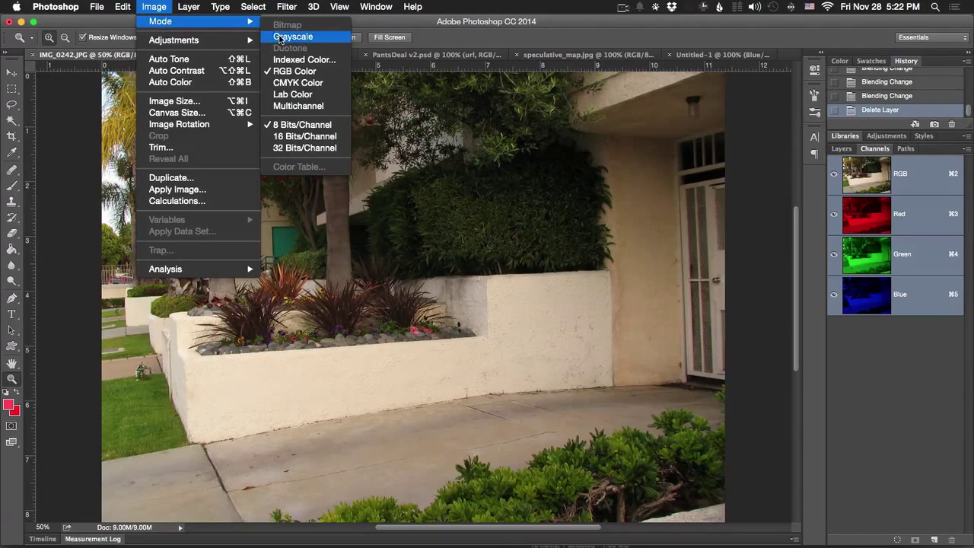
left_click(282, 38)
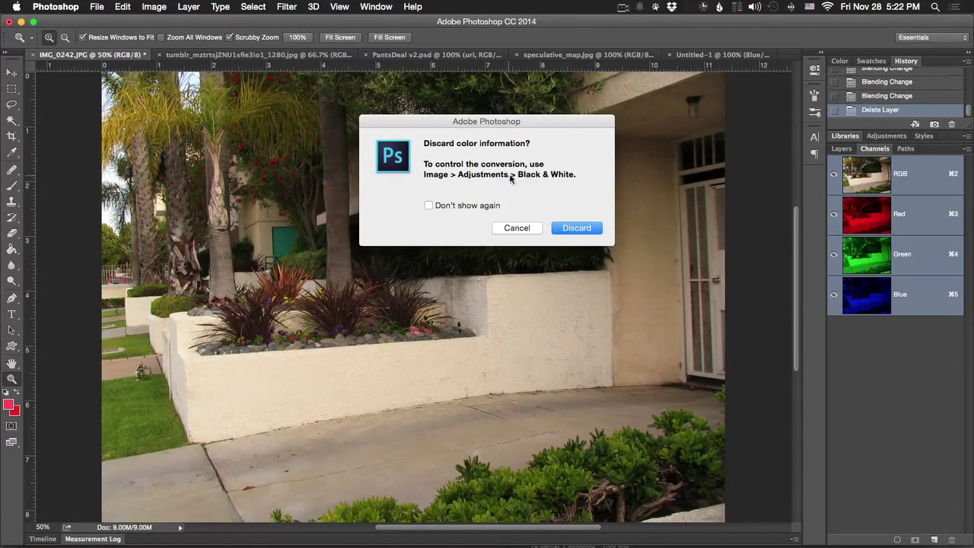
left_click(570, 227)
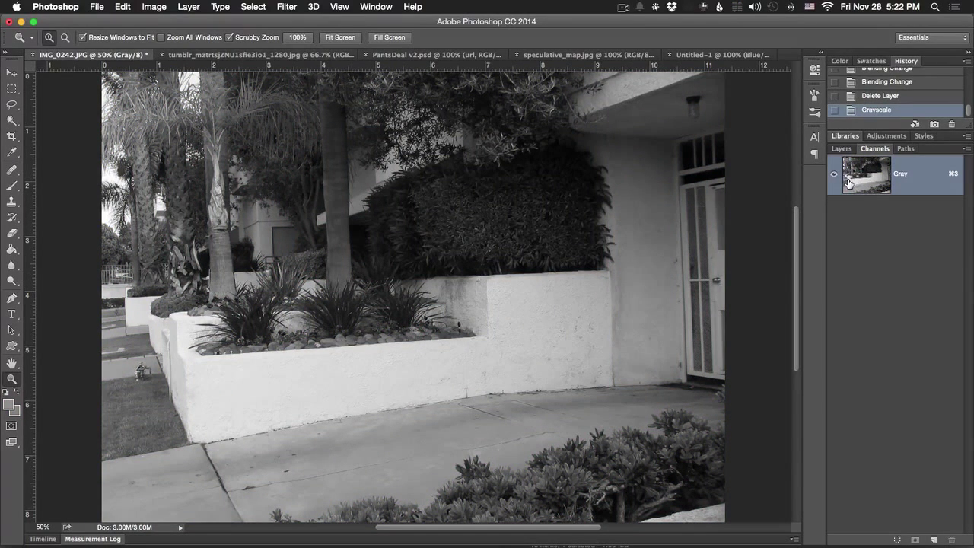
key("super+z")
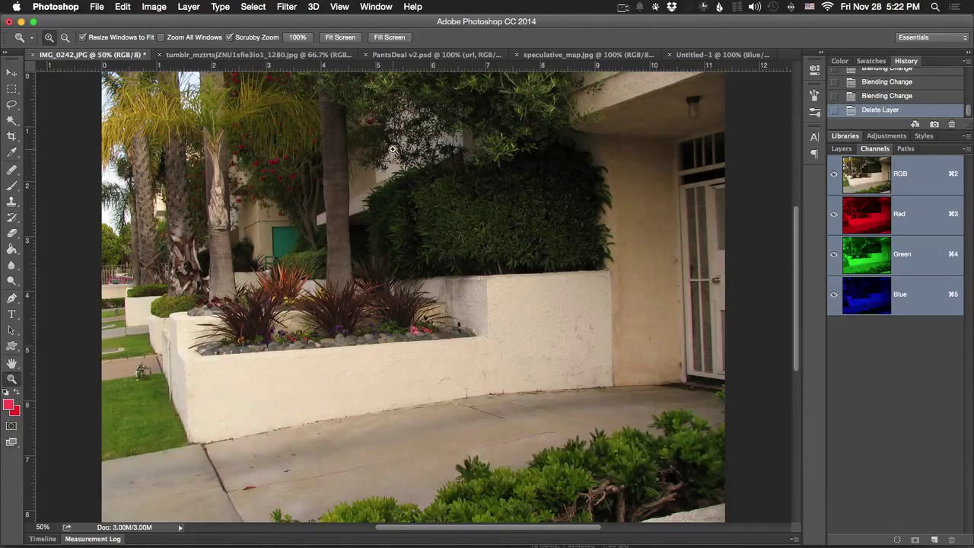
- Convert the photo to CMYK Color, accepting the U.S. Web Coated (SWOP) v2 profile
left_click(164, 7)
mouse_move(167, 21)
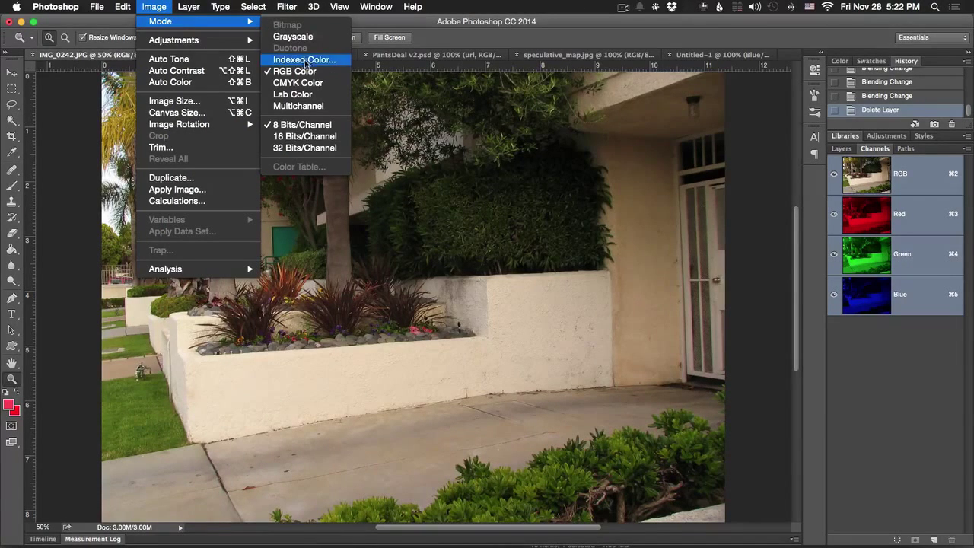
left_click(304, 82)
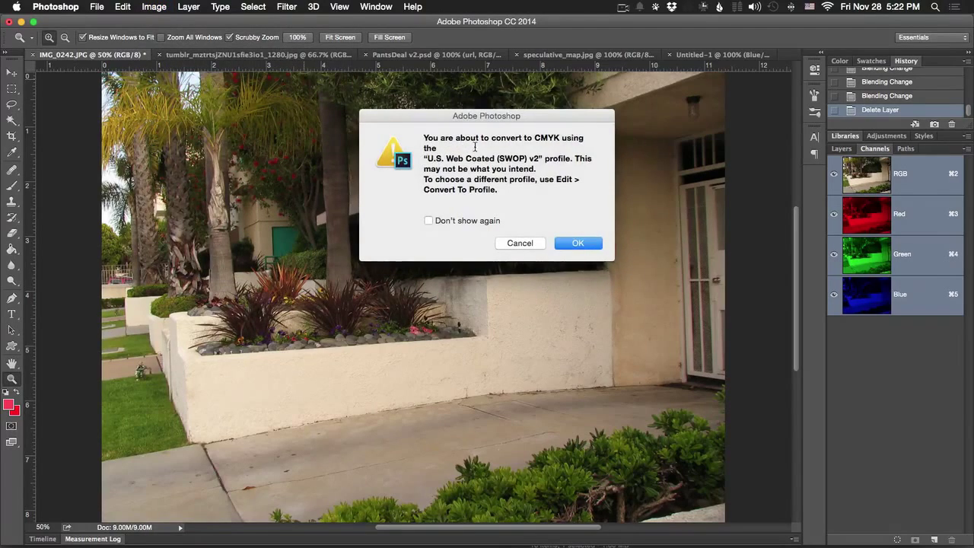
left_click(574, 243)
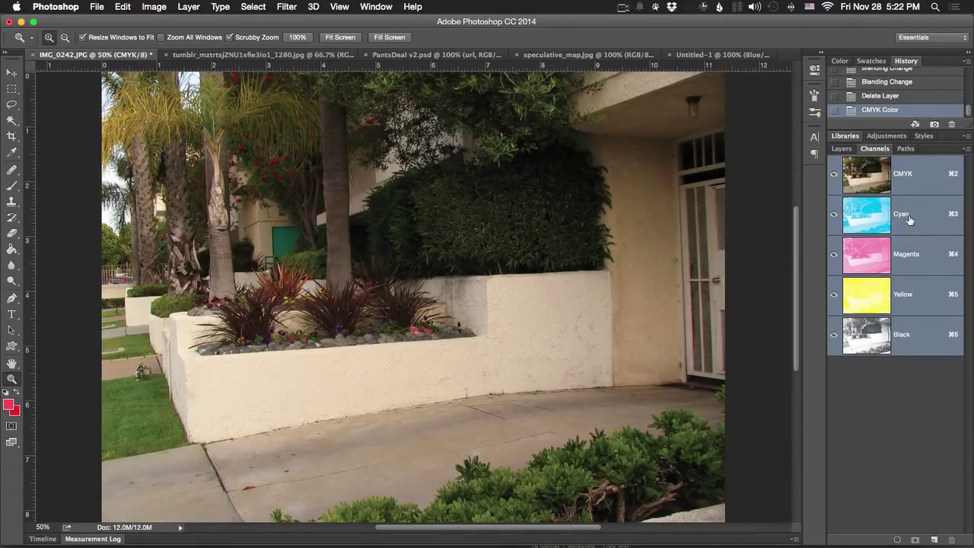
- View the Cyan, Magenta, Yellow and Black channels of the photo one at a time
left_click(907, 219)
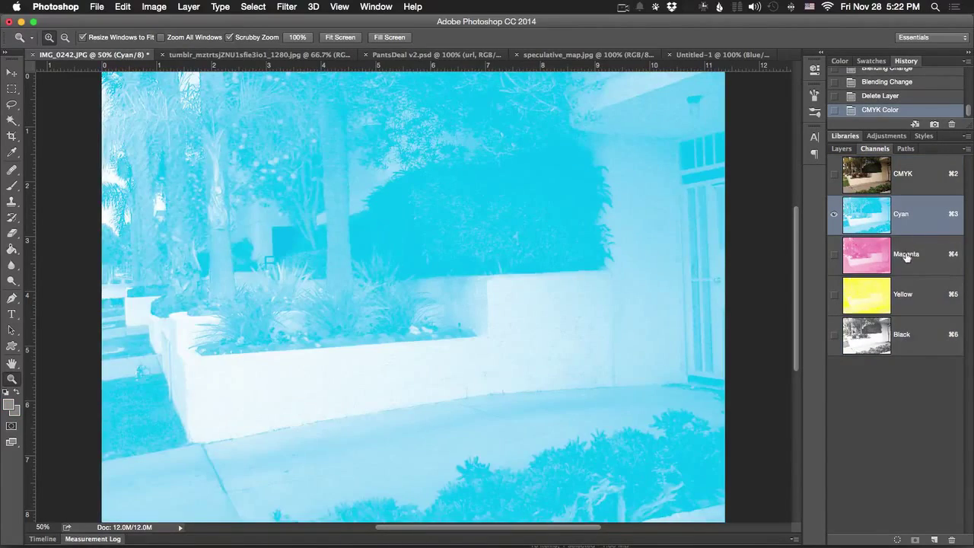
left_click(914, 260)
left_click(916, 293)
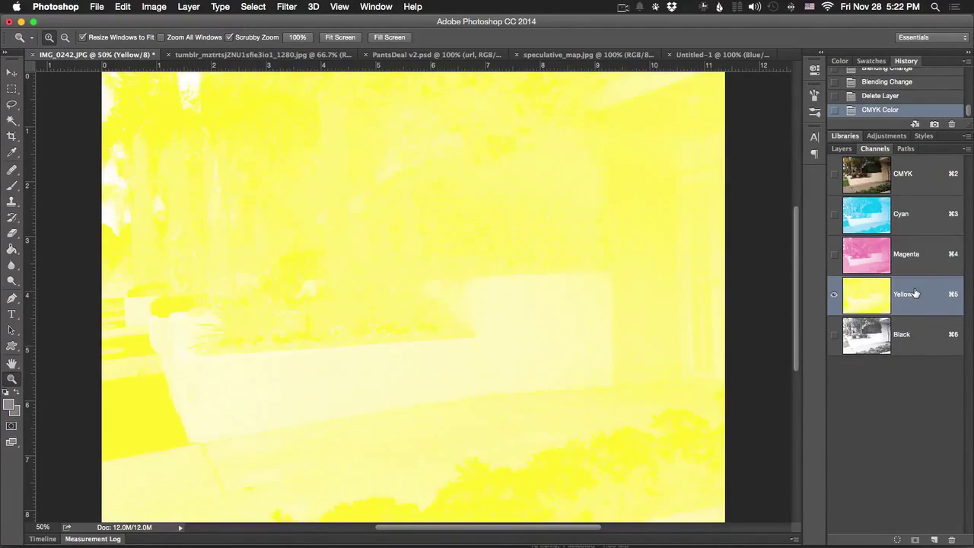
left_click(914, 337)
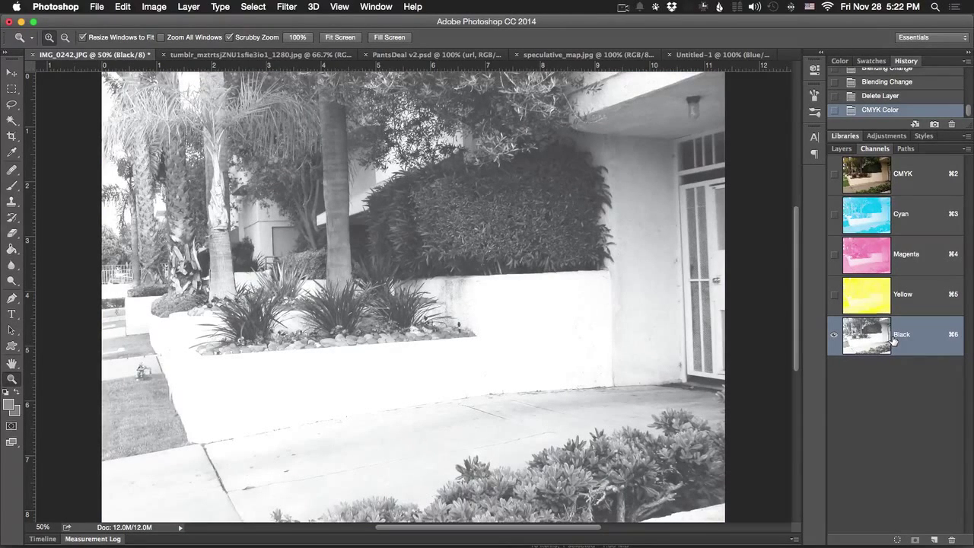
- Starting from Cyan alone, make Magenta and Yellow visible, and toggle Black to compare the image with and without it
left_click(910, 222)
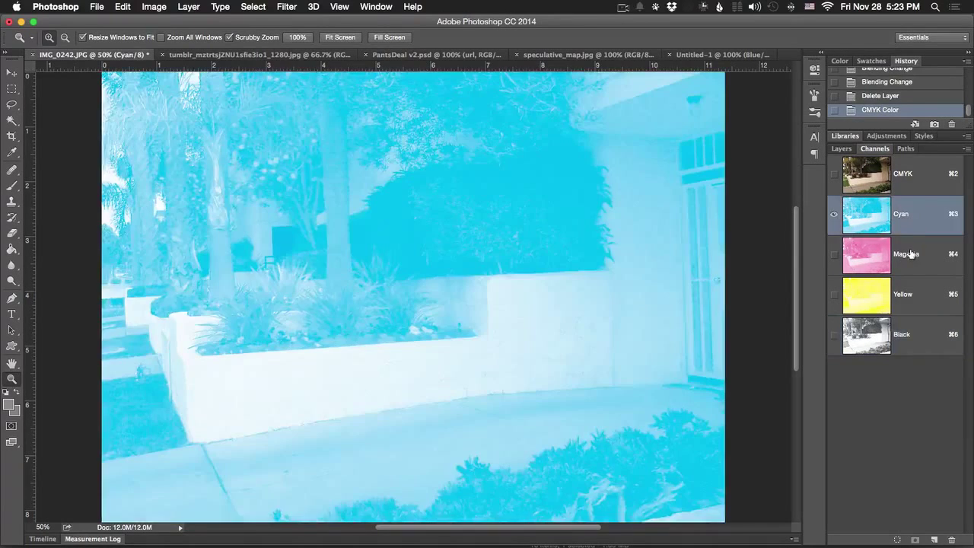
left_click(835, 255)
left_click(834, 295)
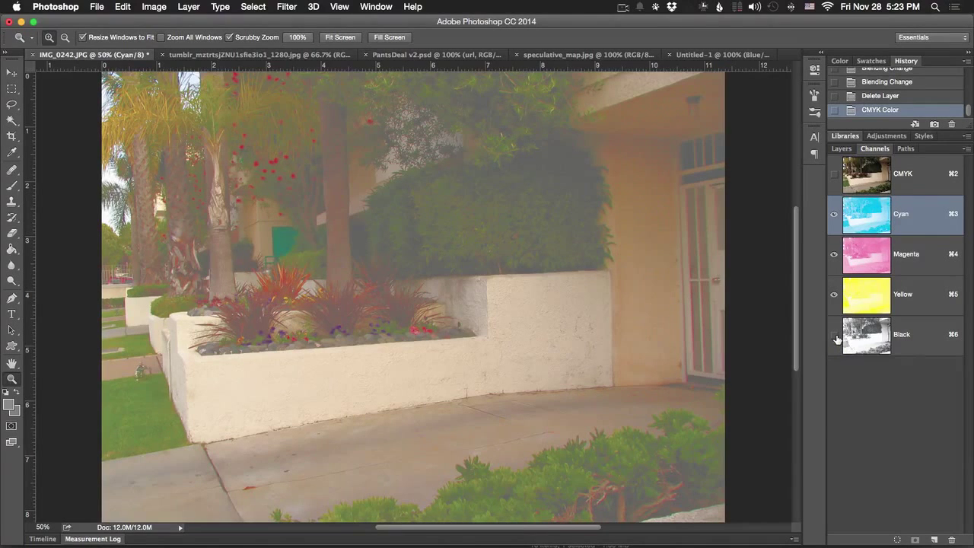
left_click(834, 335)
left_click(834, 335)
left_click(835, 334)
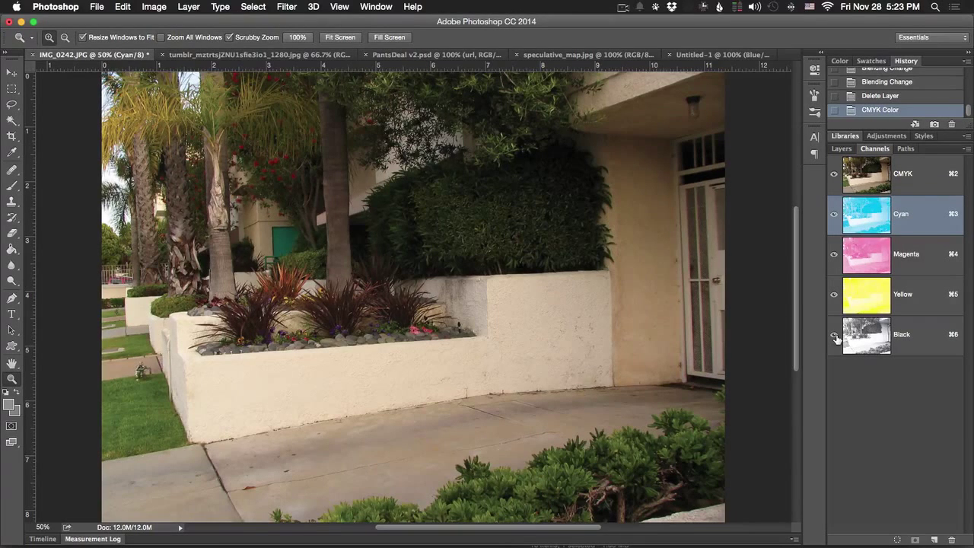
- Convert the photo to Lab Color mode
left_click(155, 7)
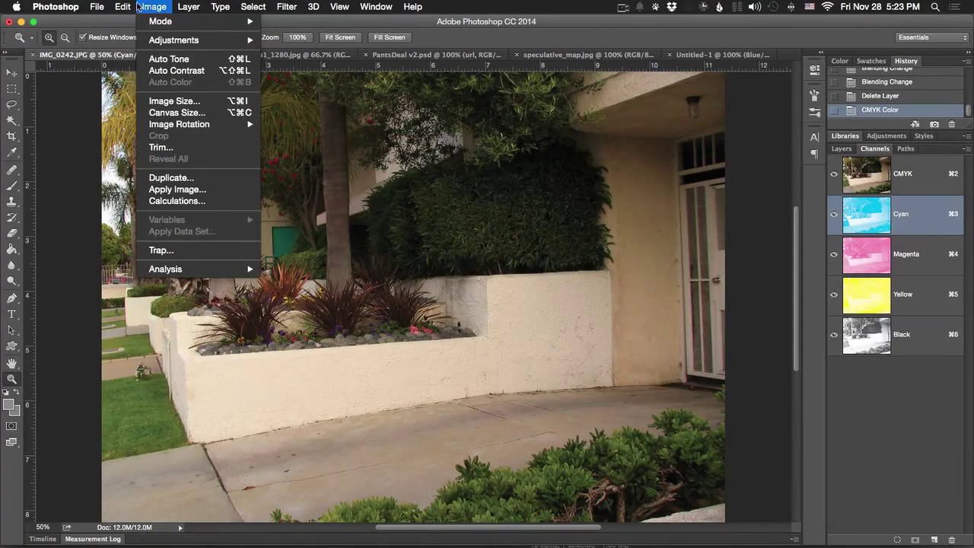
mouse_move(126, 7)
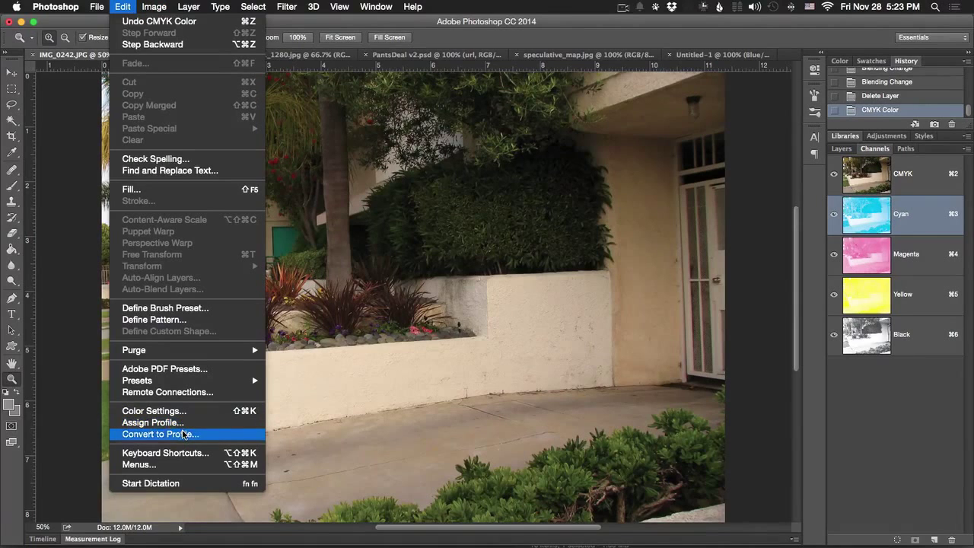
mouse_move(160, 7)
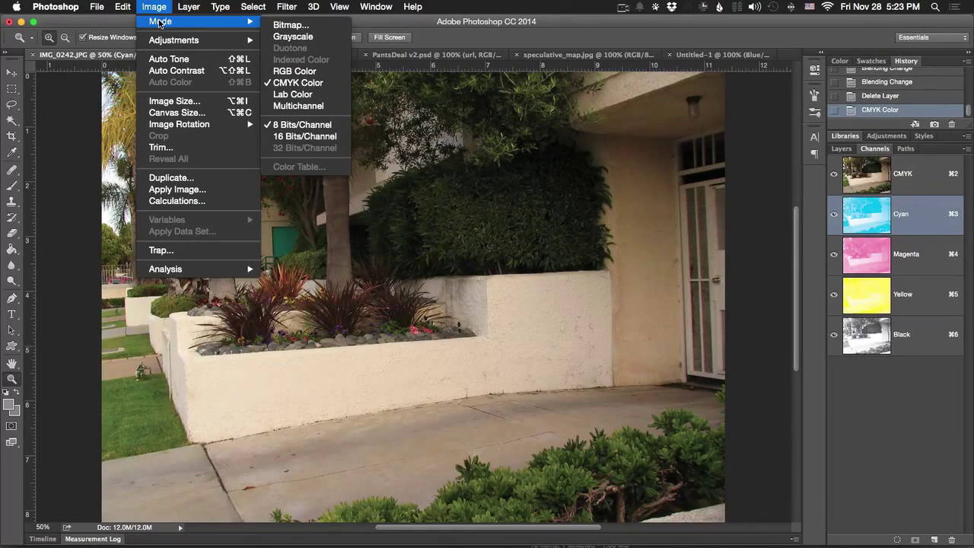
left_click(292, 95)
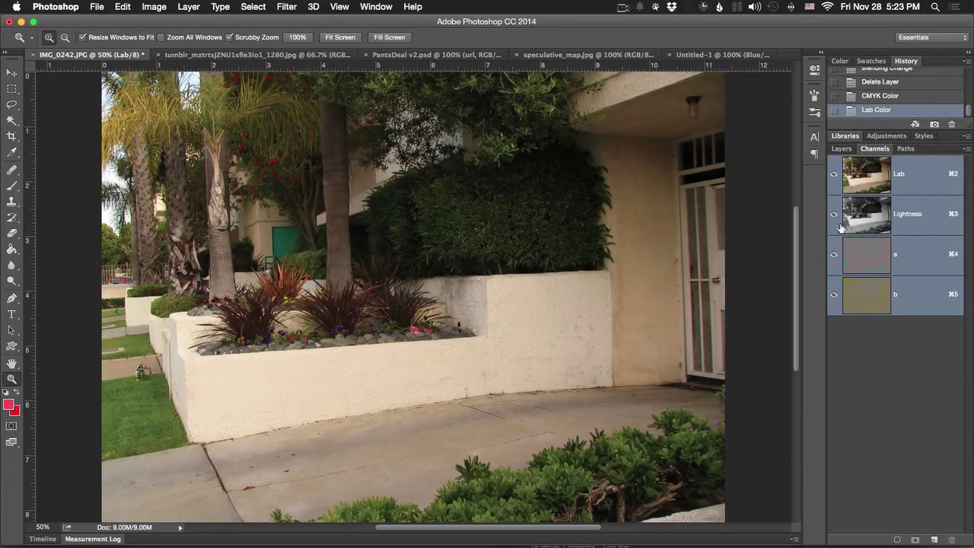
- Examine the Lightness, a and b channels separately, and make all the Lab channels visible again
left_click(834, 255)
left_click(834, 295)
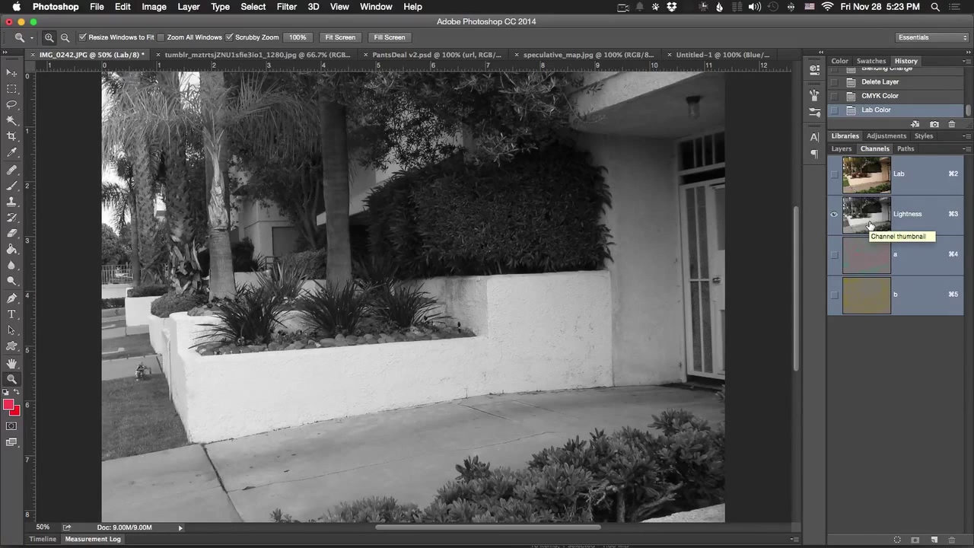
left_click(898, 257)
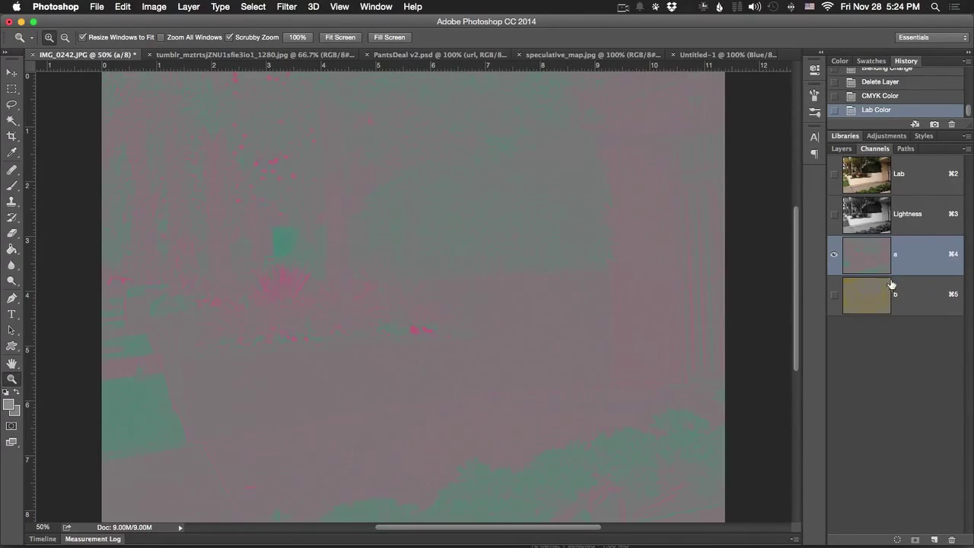
left_click(913, 298)
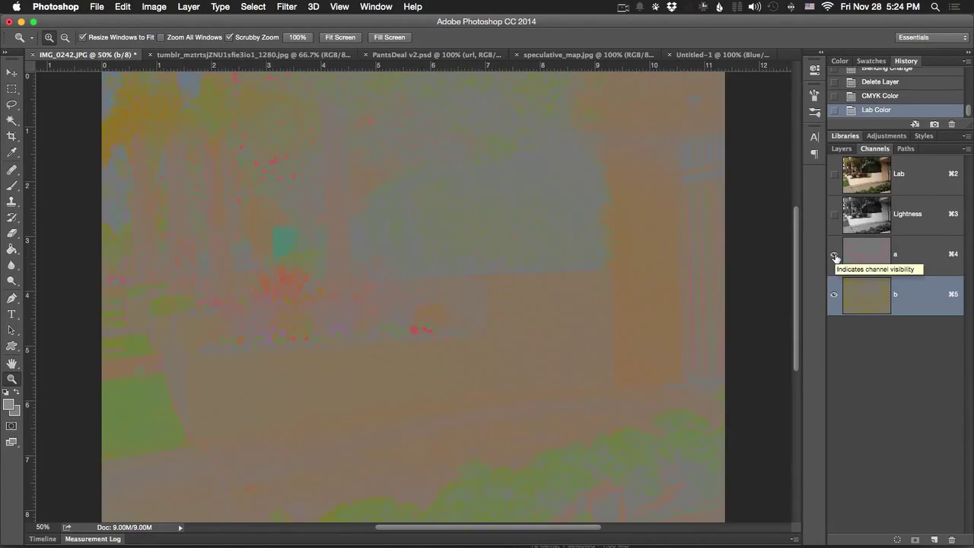
left_click(835, 216)
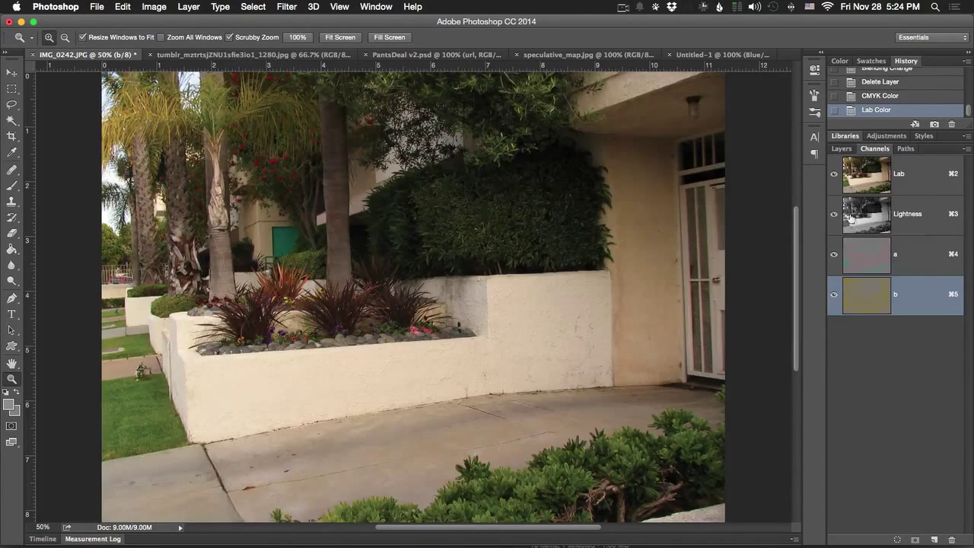
- Brighten only the Lightness channel with Curves by moving the white point inward and keeping the black point at 0, and compare before and after
left_click(906, 220)
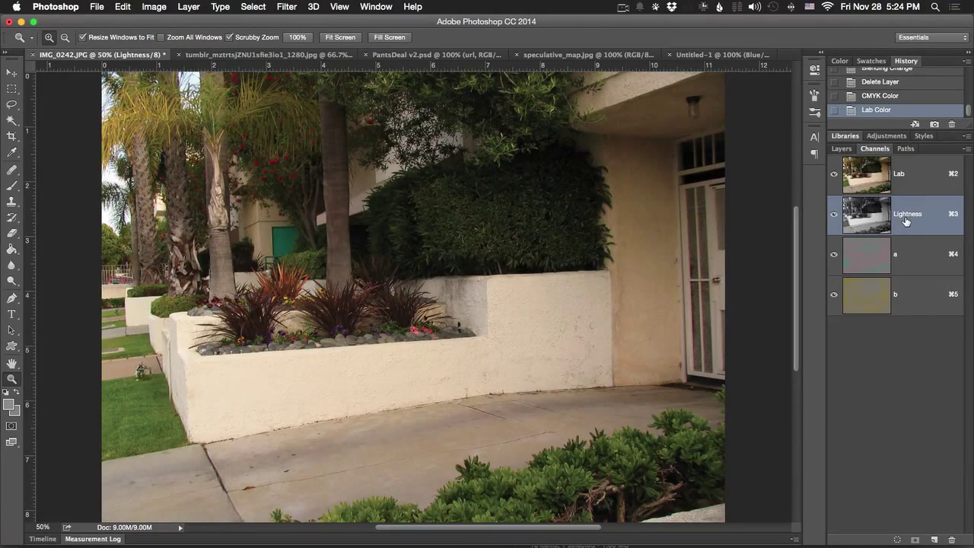
key("super+m")
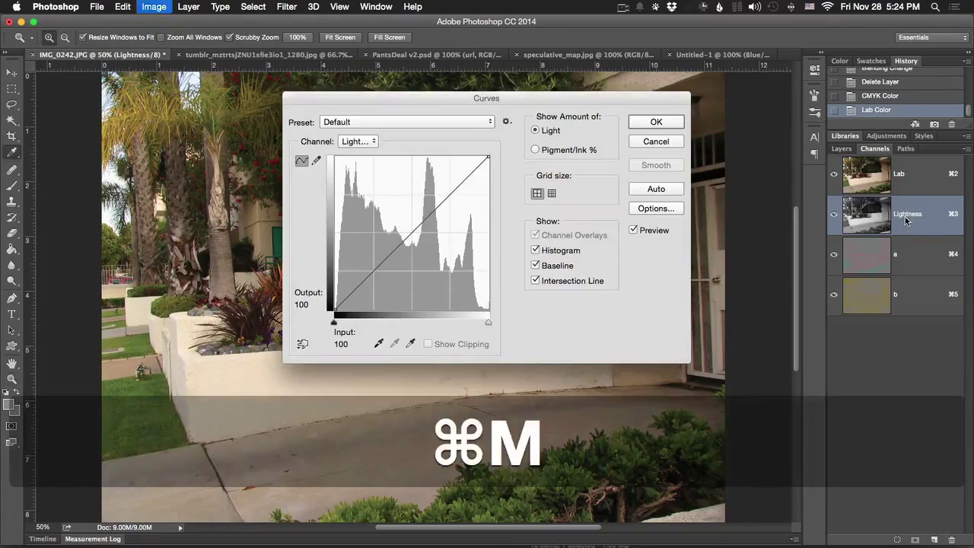
left_click_drag(487, 157, 469, 157)
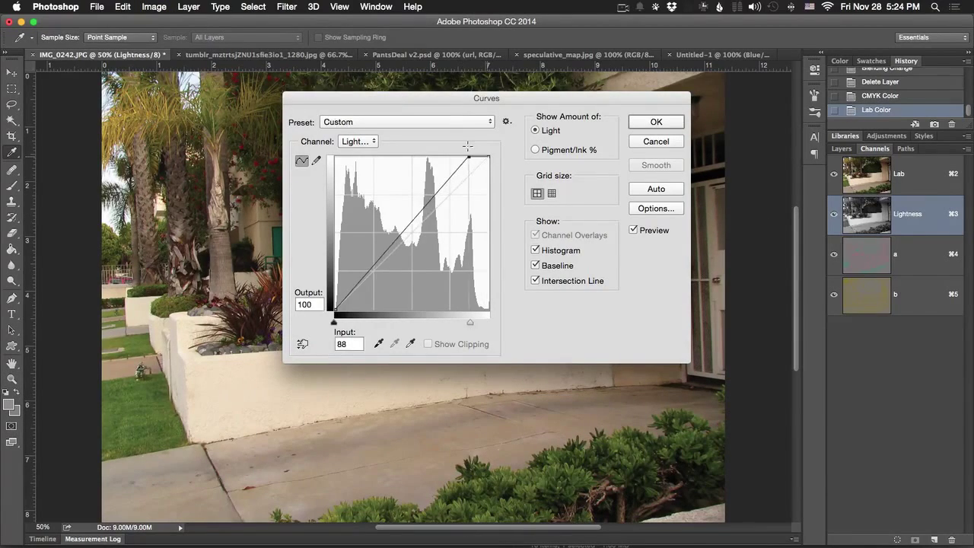
left_click_drag(336, 311, 366, 310)
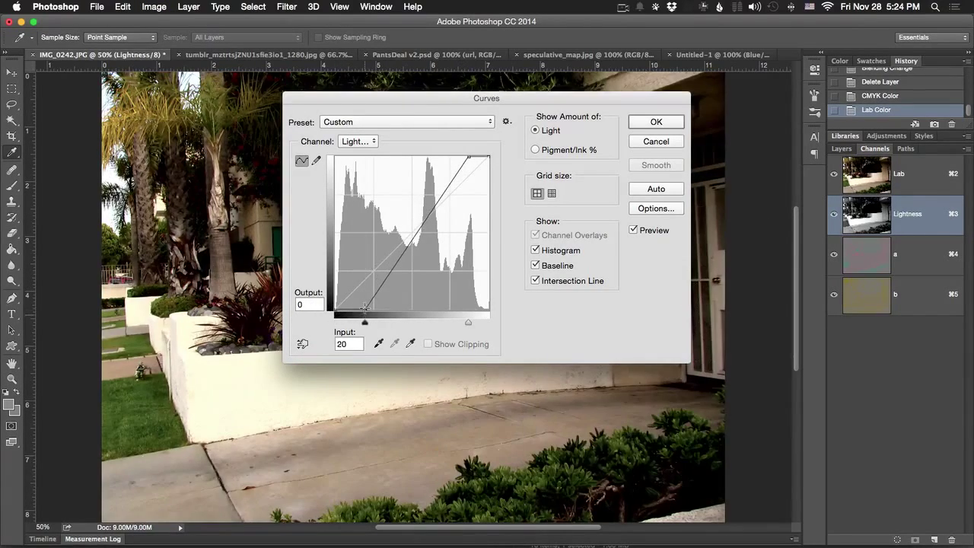
left_click_drag(404, 95, 502, 125)
left_click_drag(463, 341, 434, 341)
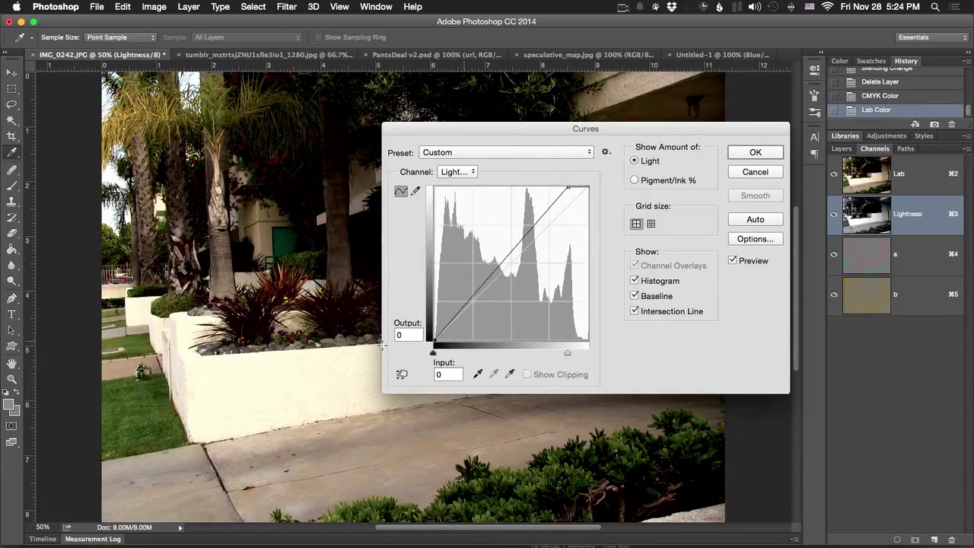
left_click_drag(568, 187, 540, 188)
left_click(733, 153)
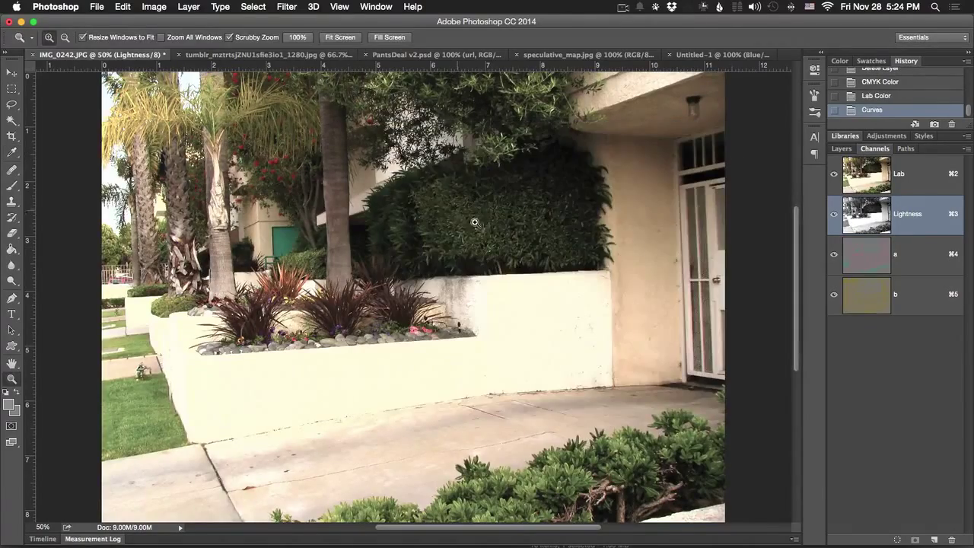
key("super+z")
key("super+z")
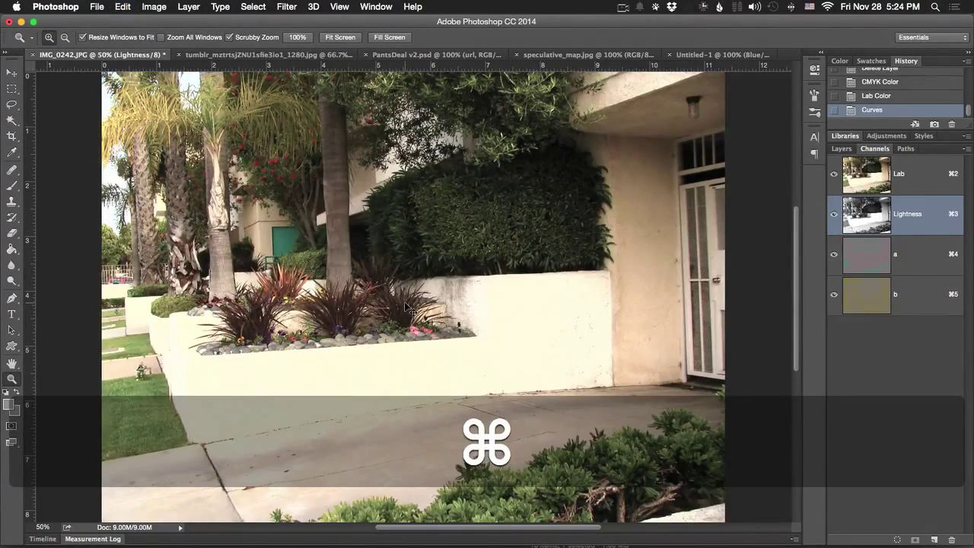
- Compare the photo with and without the Lightness Curves adjustment, leave it undone, and reselect the Lab composite channel
key("super+z")
key("super+z")
key("super+z")
key("super+z")
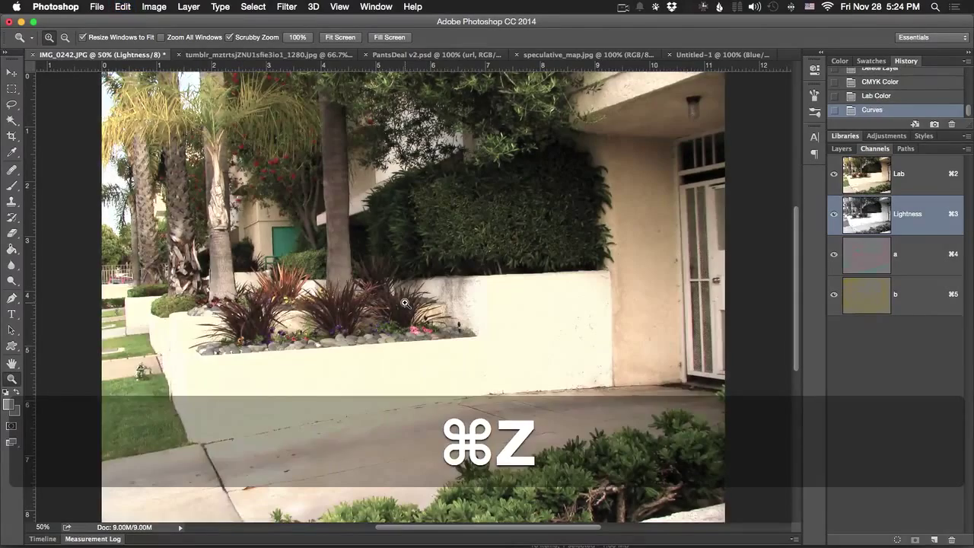
key("super")
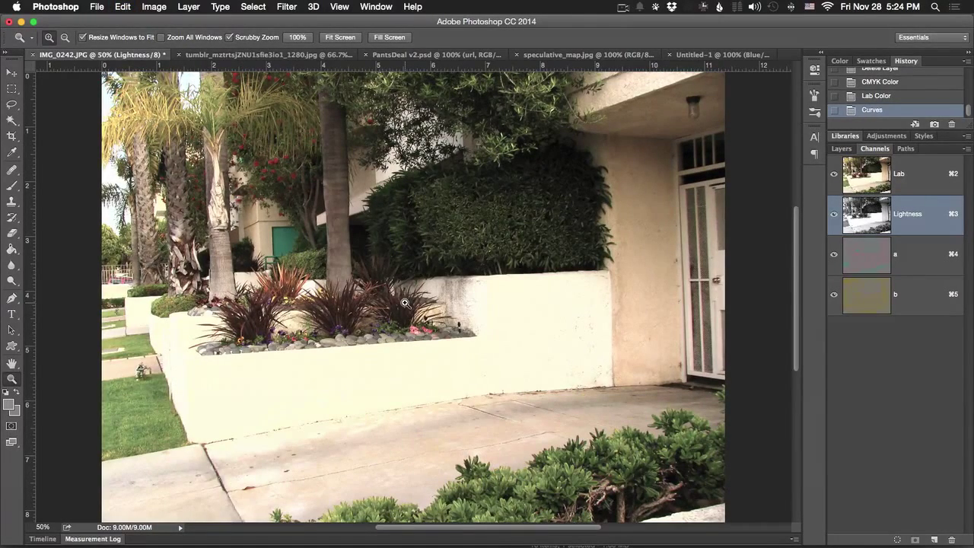
key("super+z")
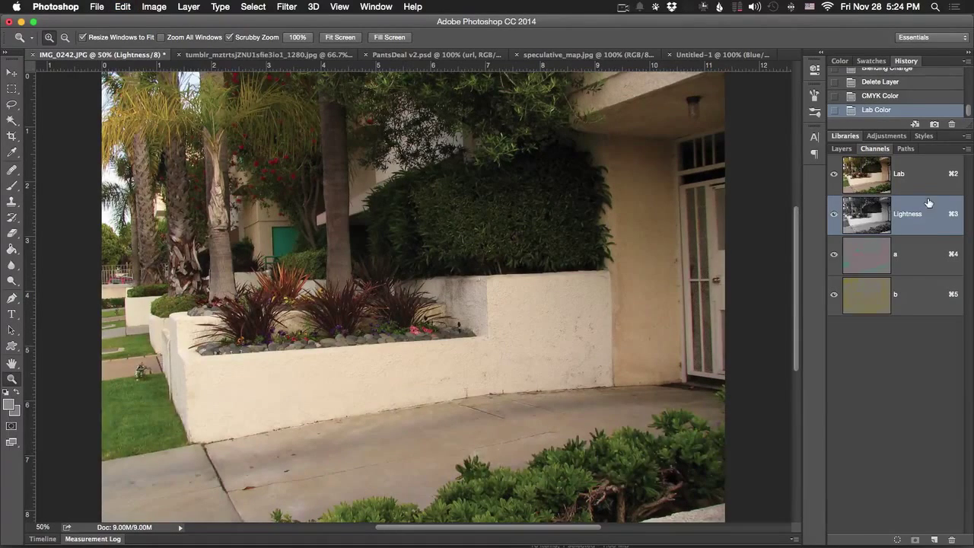
left_click(928, 192)
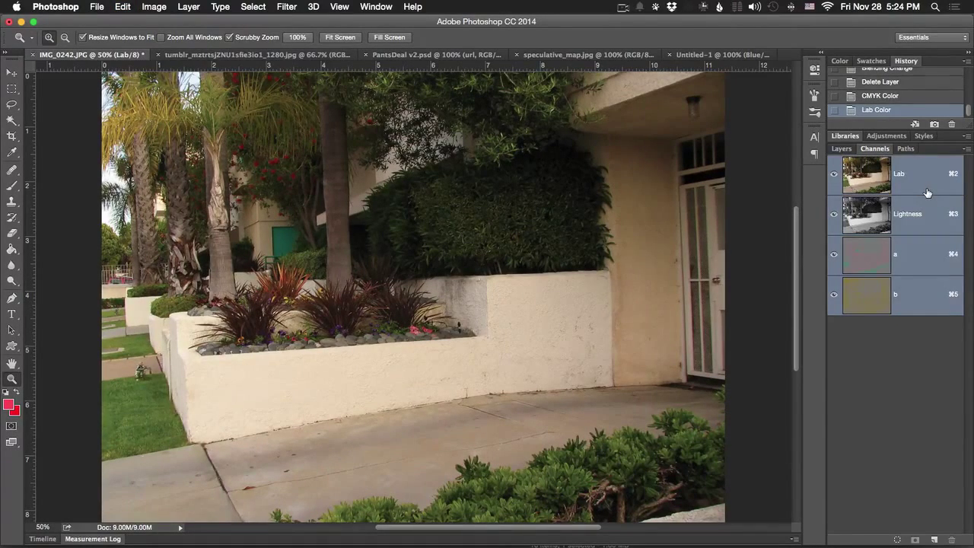
- Convert the photo from Lab to RGB Color mode
left_click(153, 7)
mouse_move(224, 23)
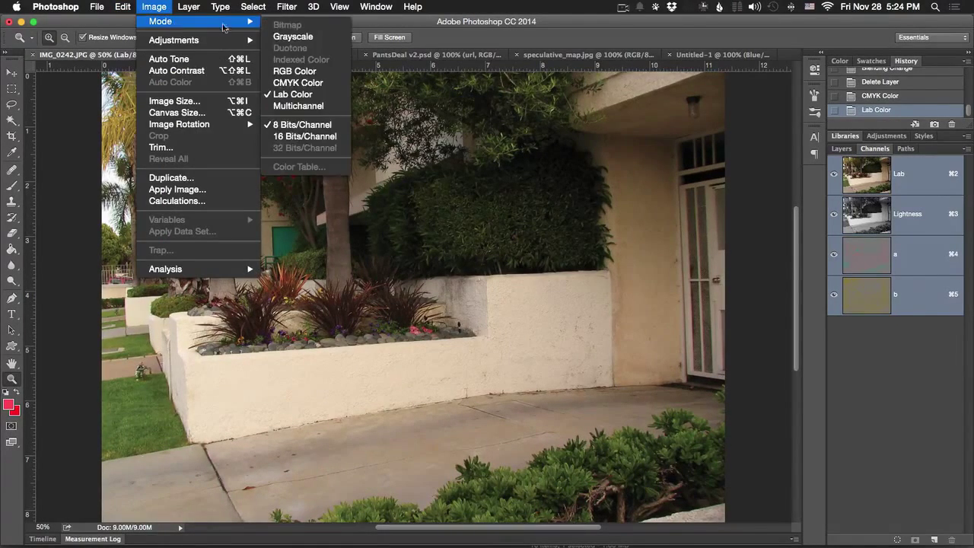
left_click(304, 71)
- Convert the photo to Multichannel mode to view its channels, and undo the conversion
left_click(152, 7)
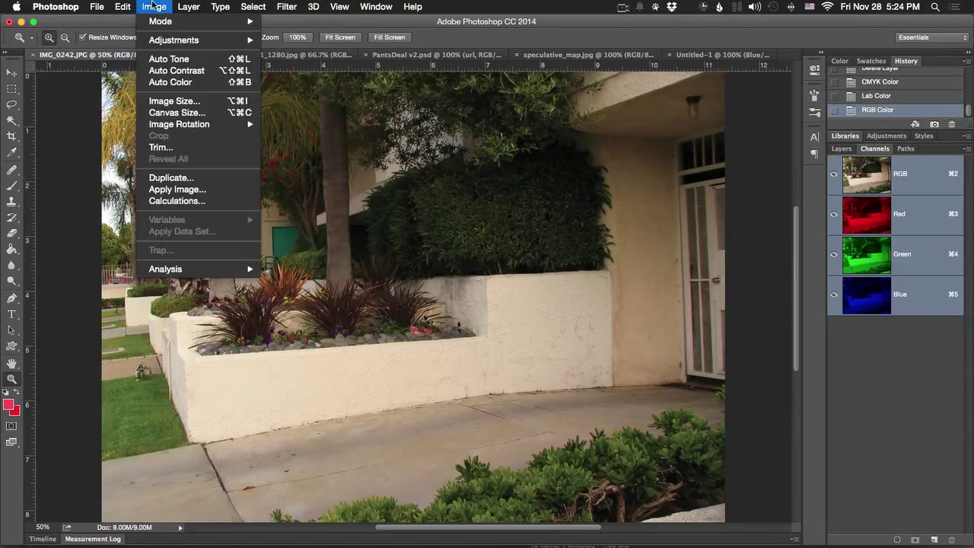
mouse_move(187, 23)
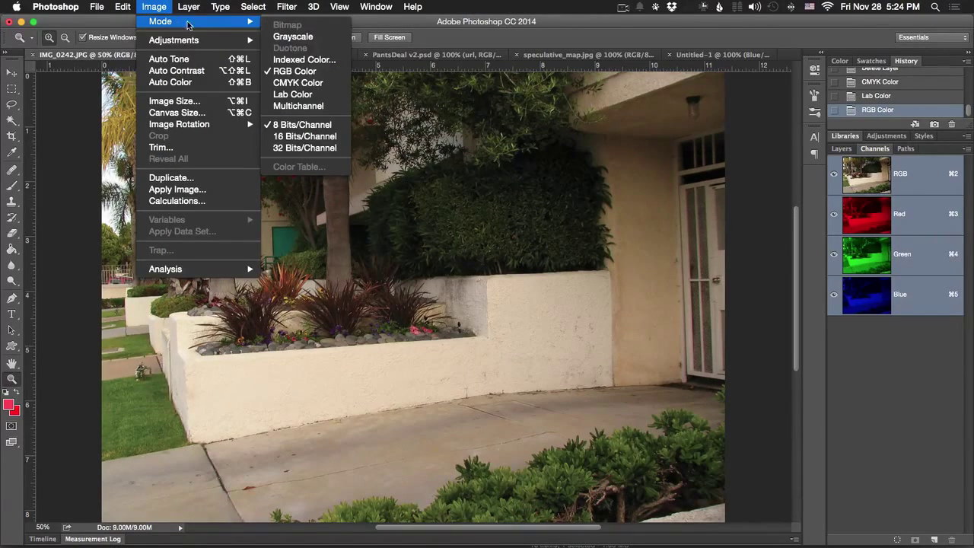
left_click(309, 106)
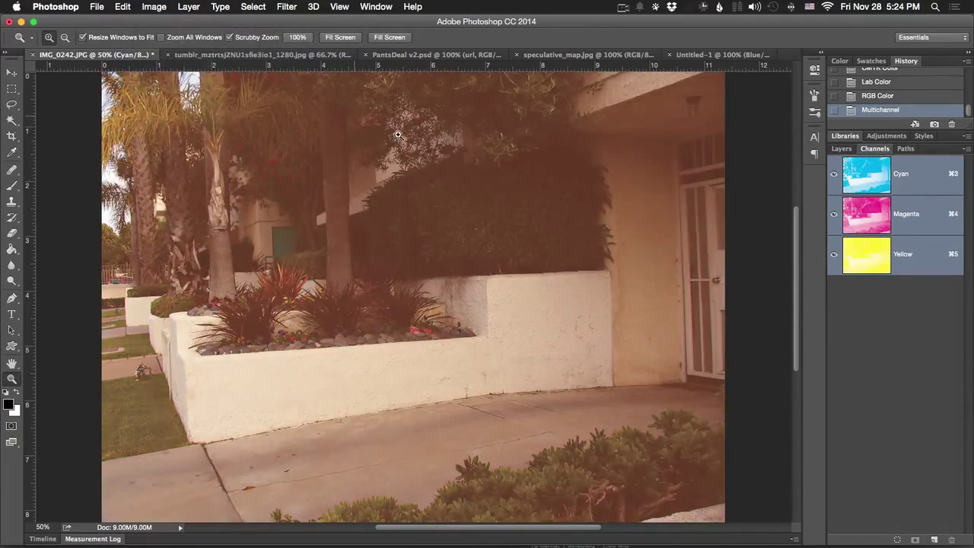
key("super+z")
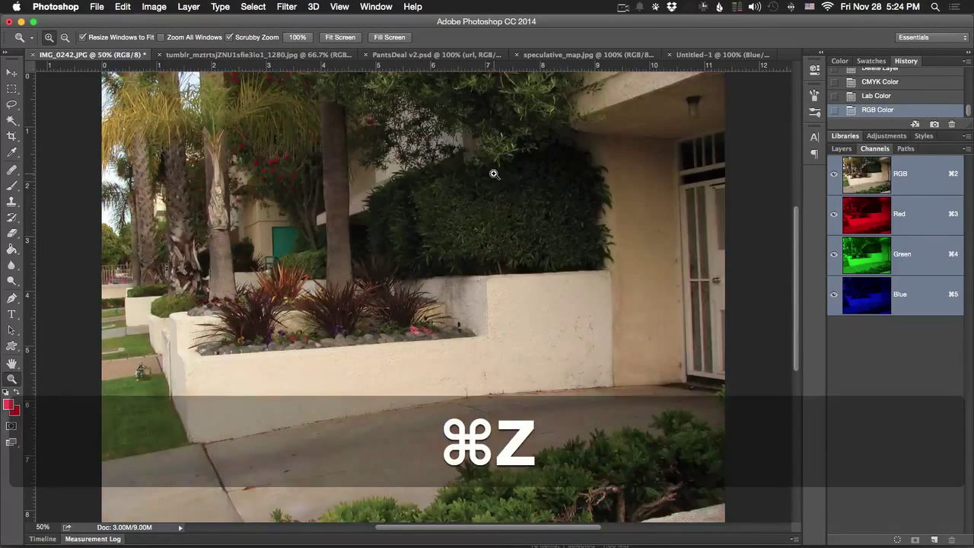
- Set up an Indexed Color conversion with the Local (Perceptual) palette and try 512 as the number of colors
left_click(156, 6)
mouse_move(158, 23)
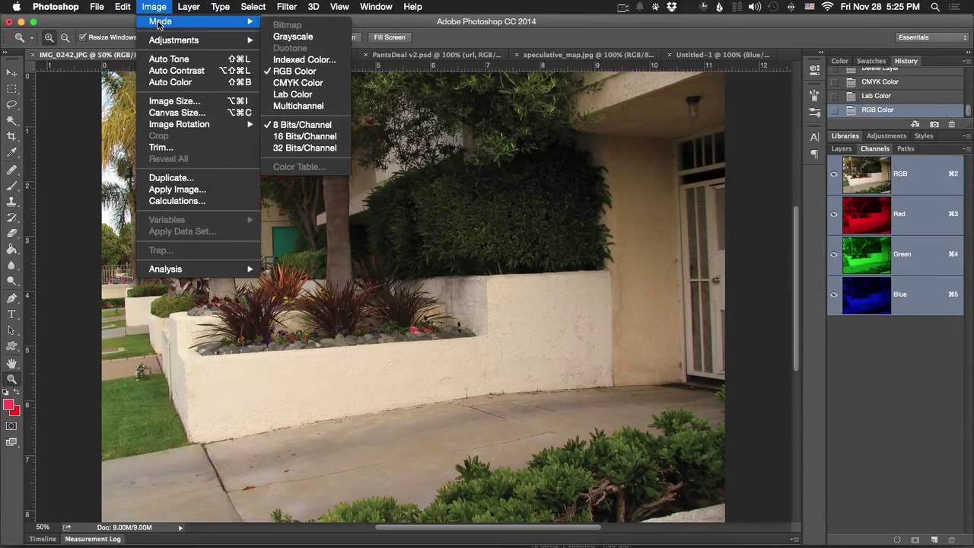
left_click(305, 59)
left_click(472, 187)
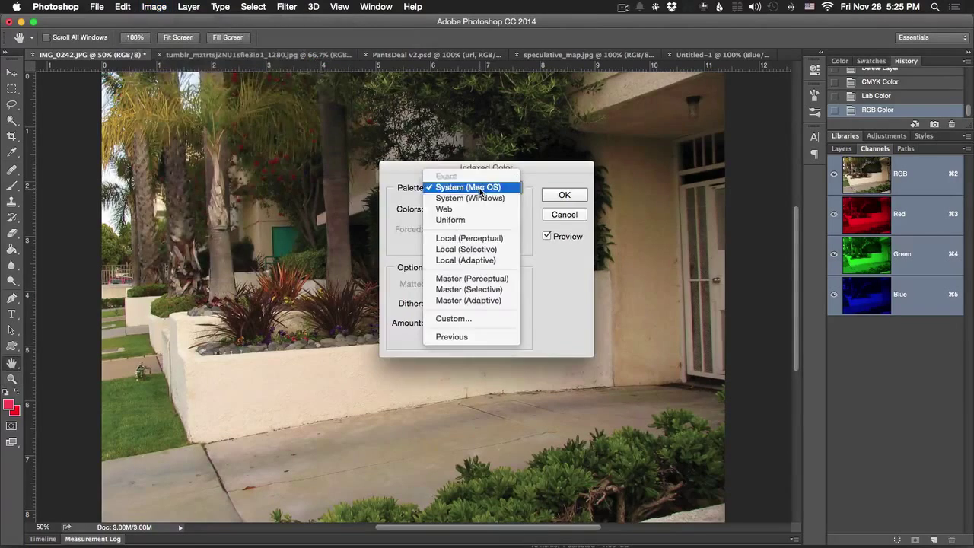
left_click(494, 238)
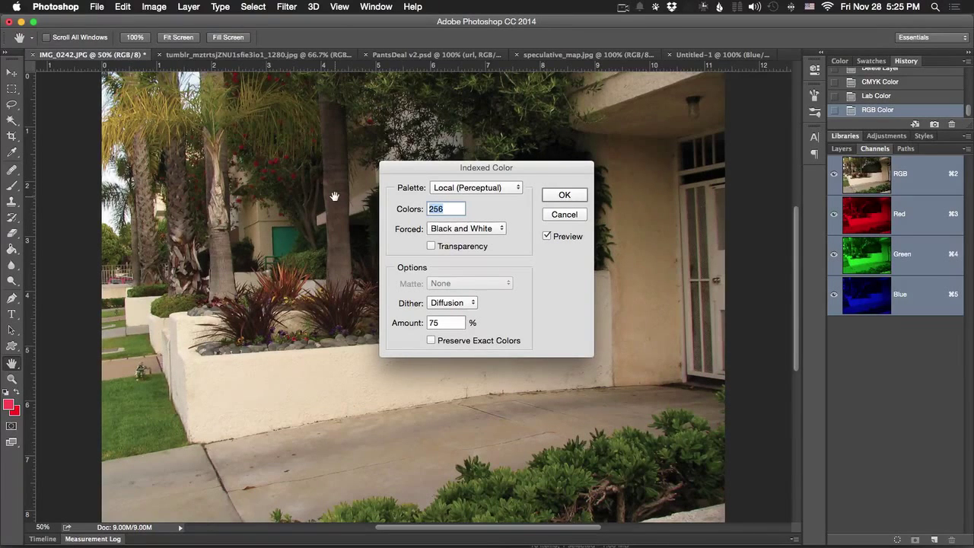
type("512")
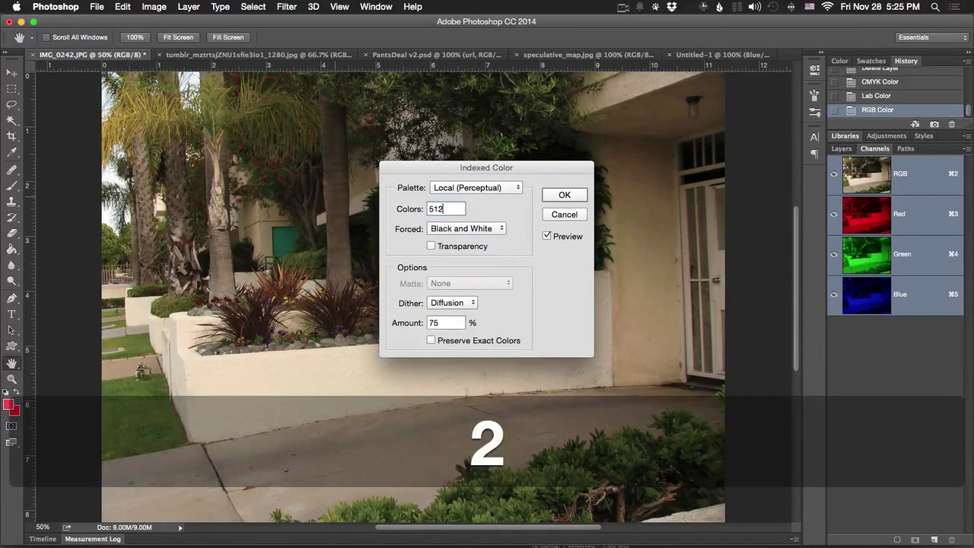
key("Tab")
left_click(591, 203)
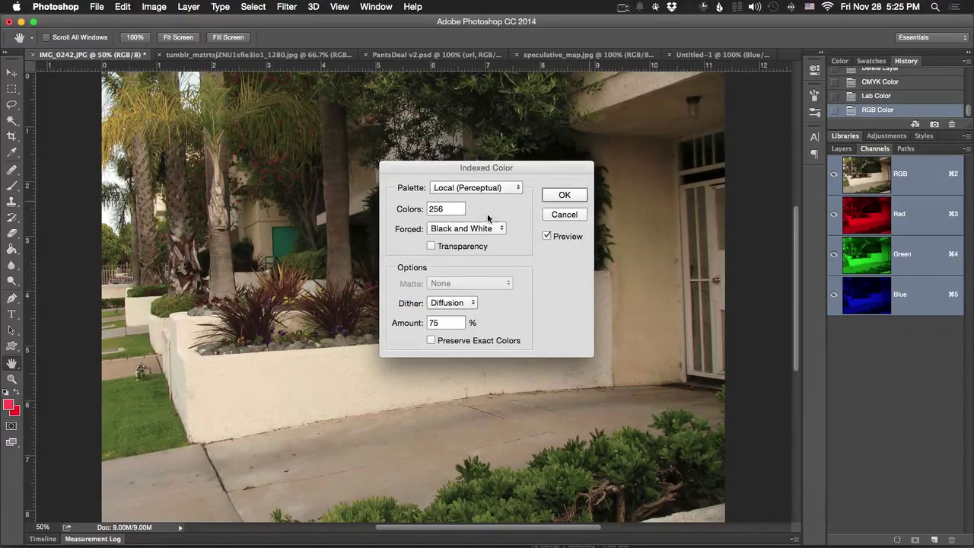
- Choose another forced color option, apply the Indexed Color conversion, and undo it
left_click(472, 229)
left_click(464, 251)
left_click(566, 196)
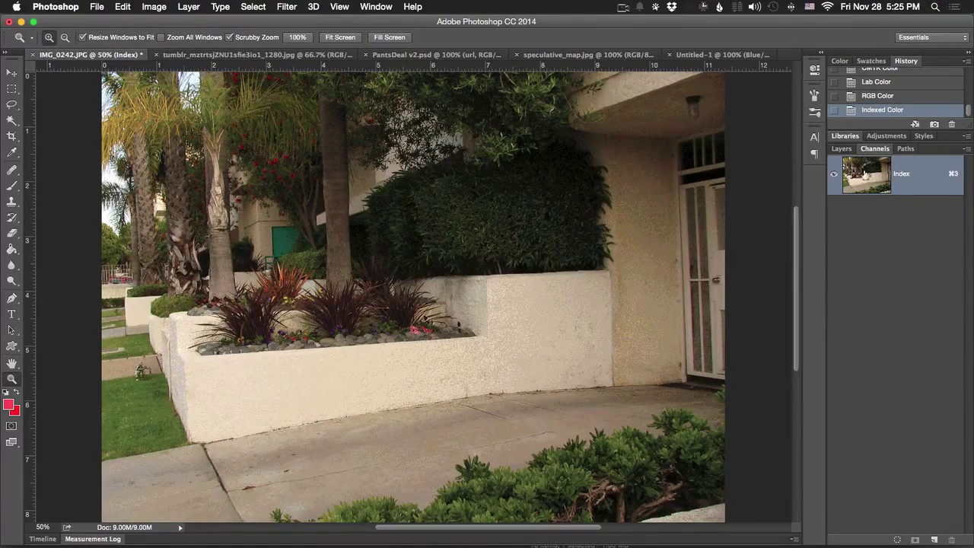
key("super+z")
- Review the color modes available for the photo
left_click(154, 6)
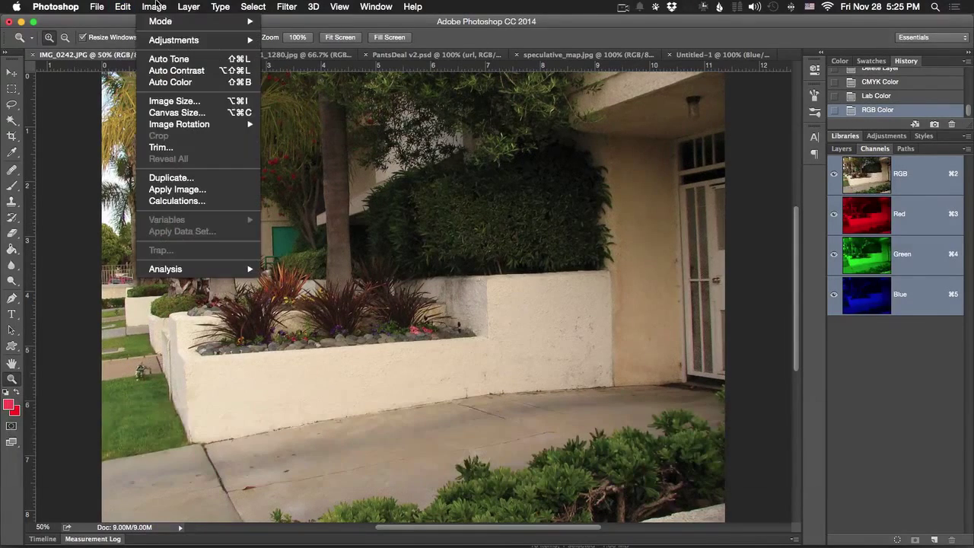
mouse_move(173, 23)
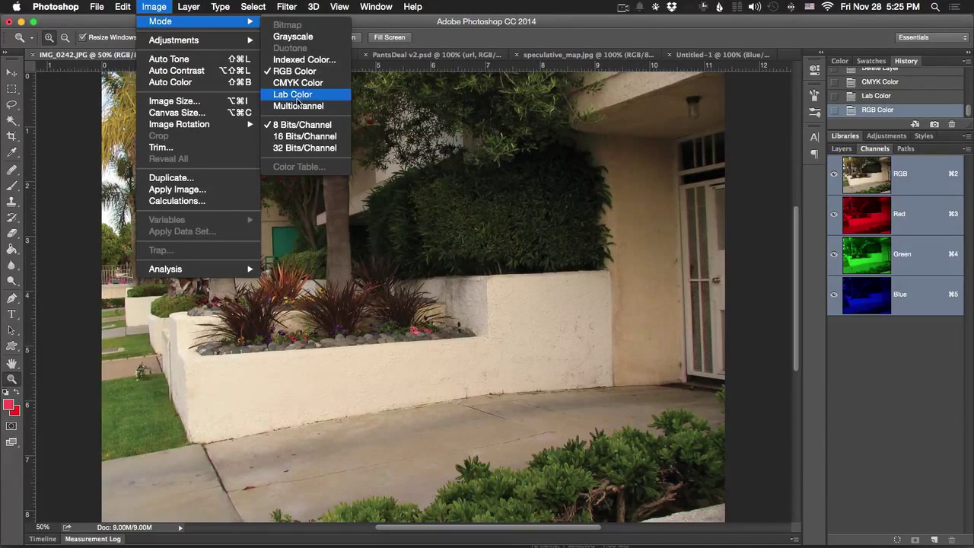